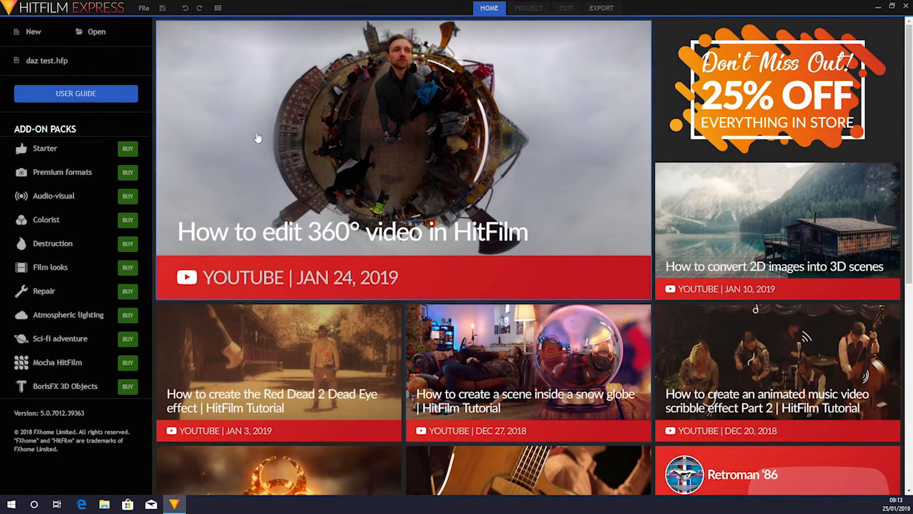
# Step: Create a new project with the 1080p Full HD @ 25 fps template and start editing it
pyautogui.click(33, 34)
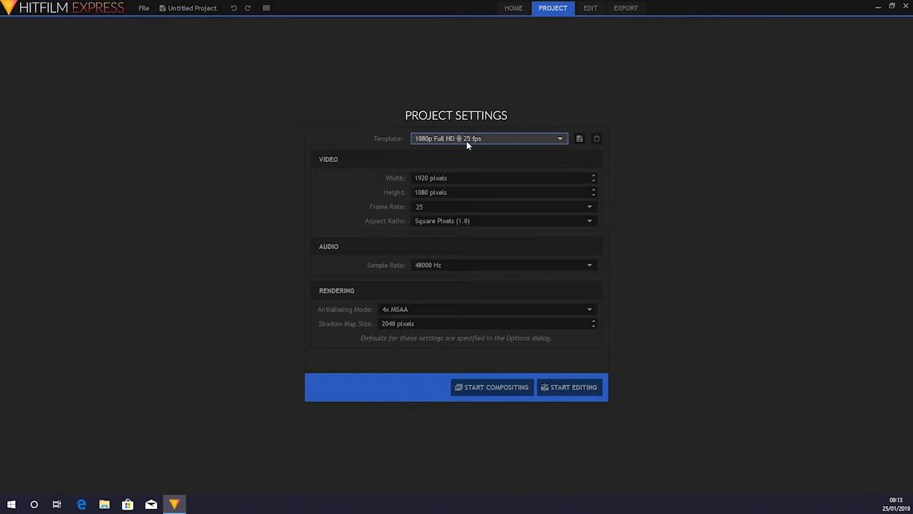
pyautogui.click(561, 140)
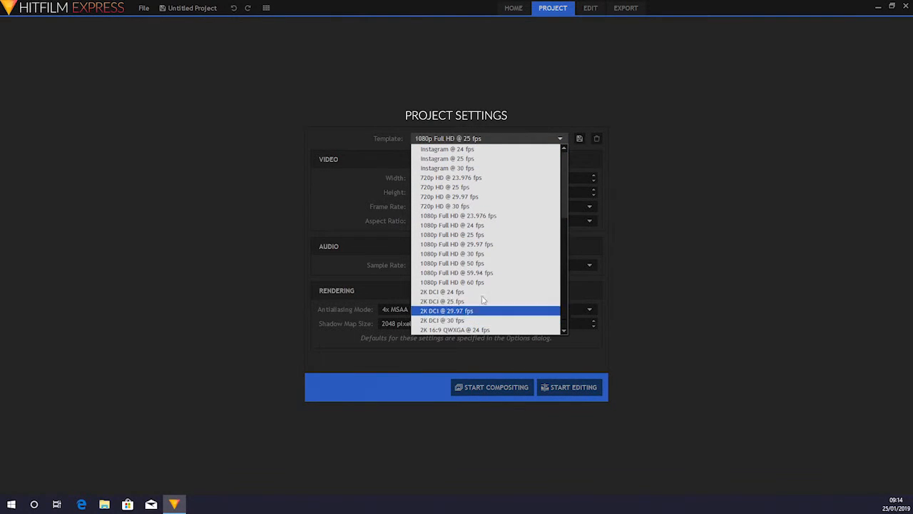
pyautogui.click(495, 236)
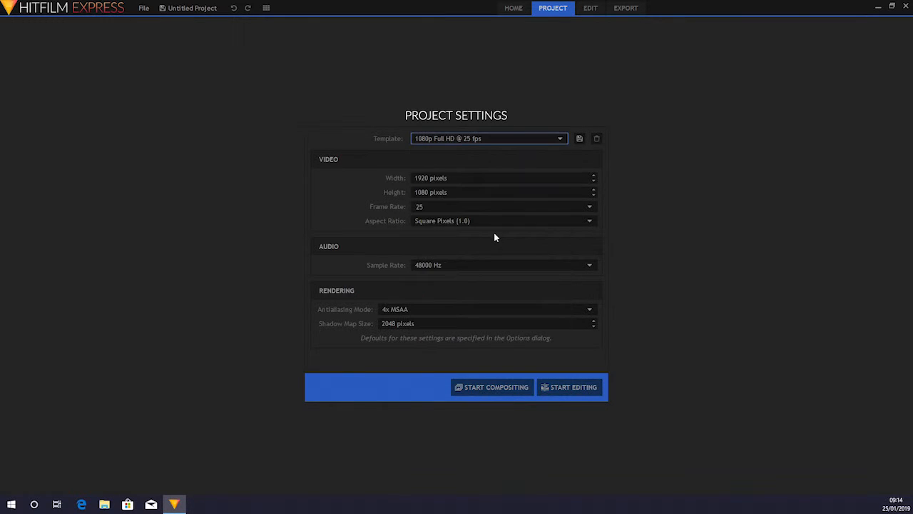
pyautogui.click(570, 387)
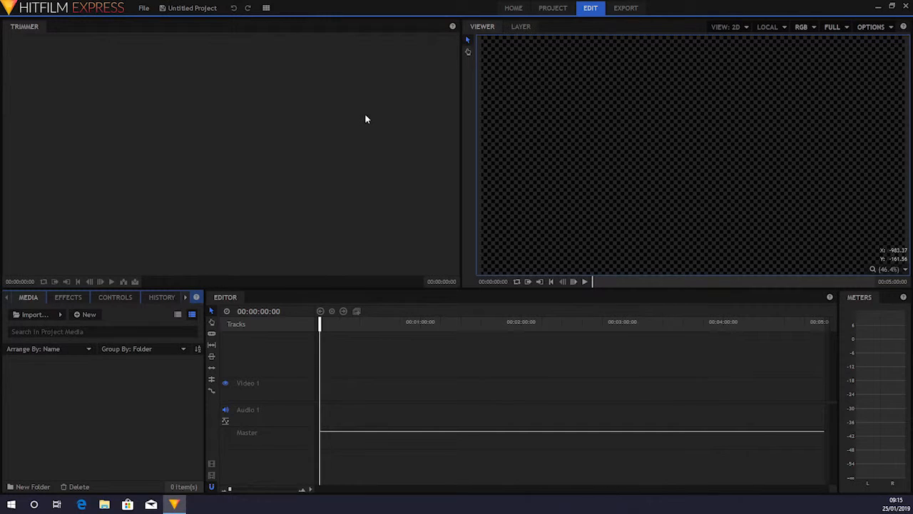
# Step: Switch to the Editing workspace and widen the media area enough to show all its neighbouring panel names
pyautogui.click(266, 9)
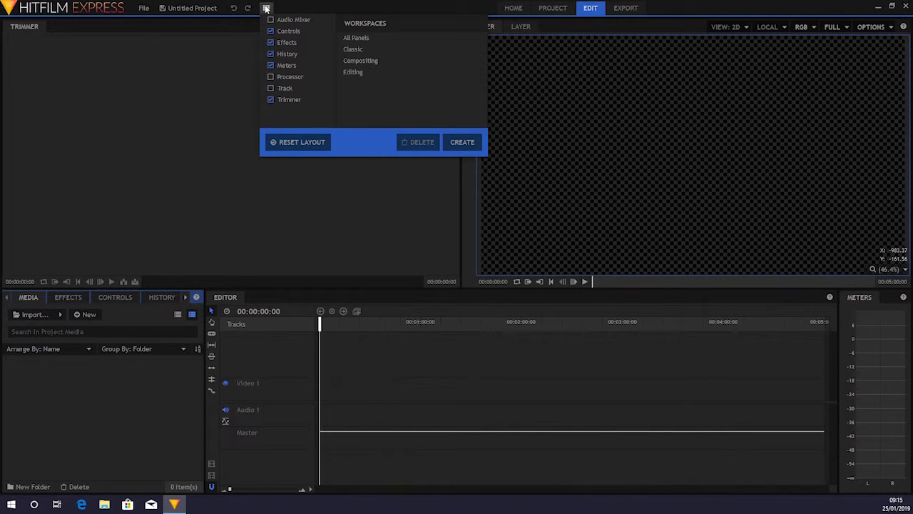
pyautogui.click(354, 72)
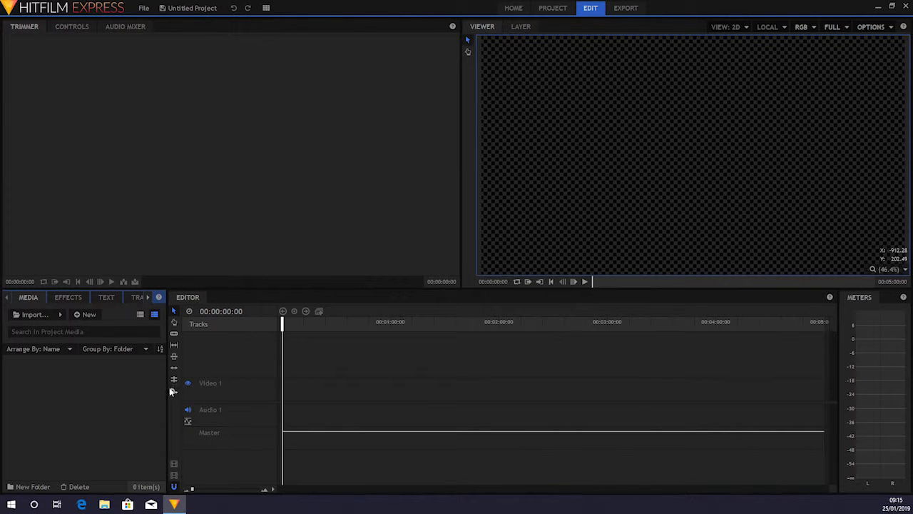
pyautogui.moveTo(166, 387); pyautogui.dragTo(327, 383)
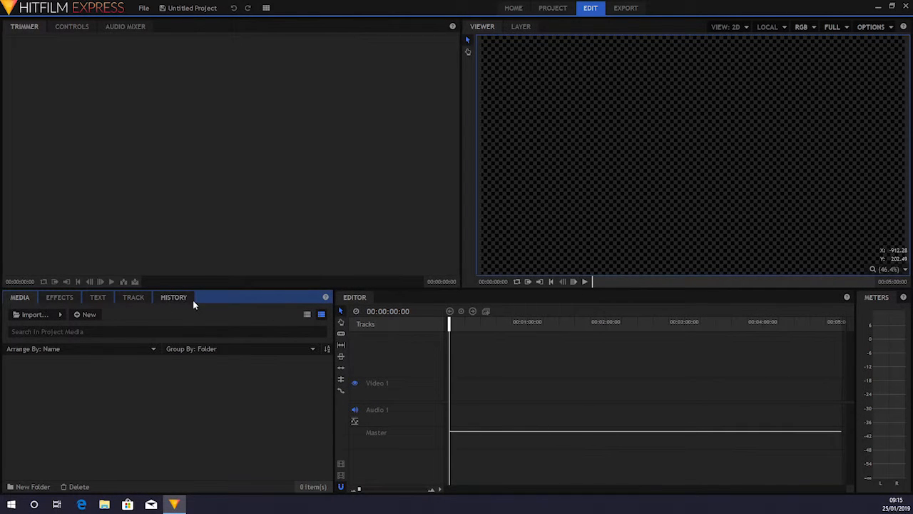
pyautogui.moveTo(334, 418); pyautogui.dragTo(223, 417)
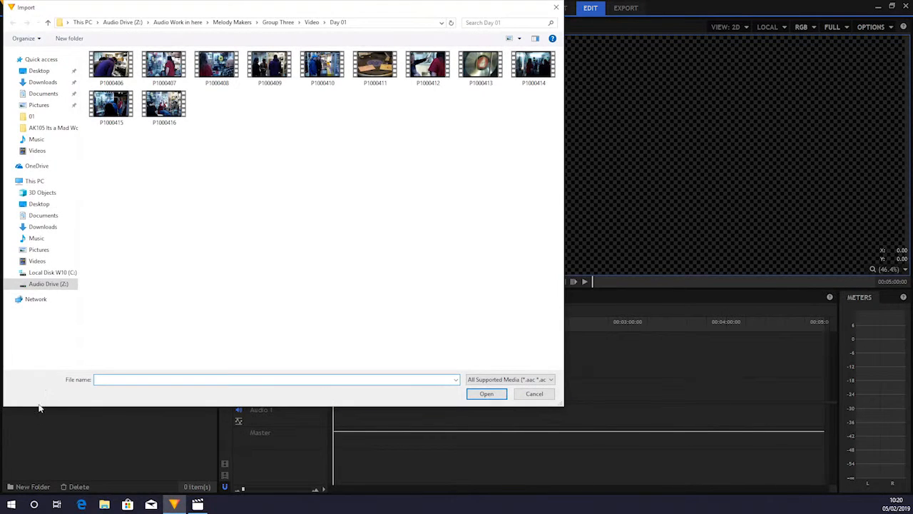
# Step: Import VID_20190129_120240, VID_20190129_121715 and VID_20190129_122232 from folder 01 of the desktop's "Interivew for CHIEF project" folder
pyautogui.click(39, 71)
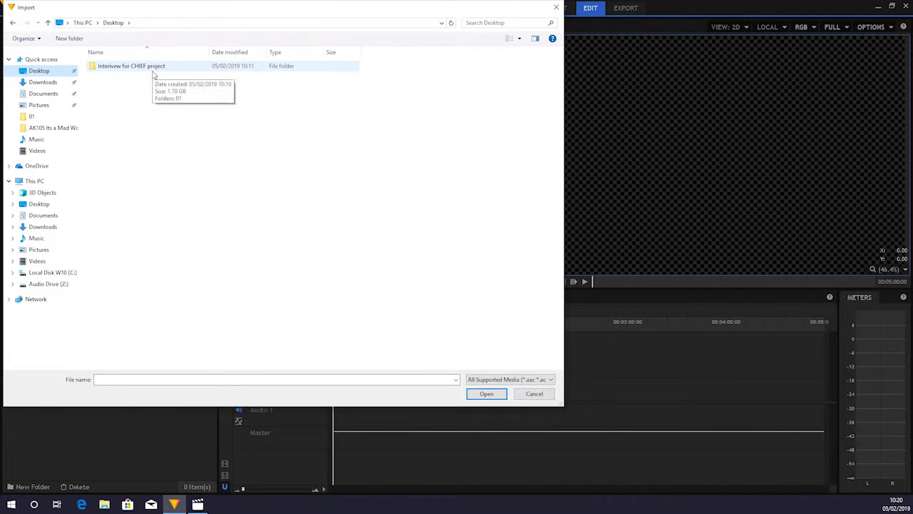
pyautogui.doubleClick(121, 69)
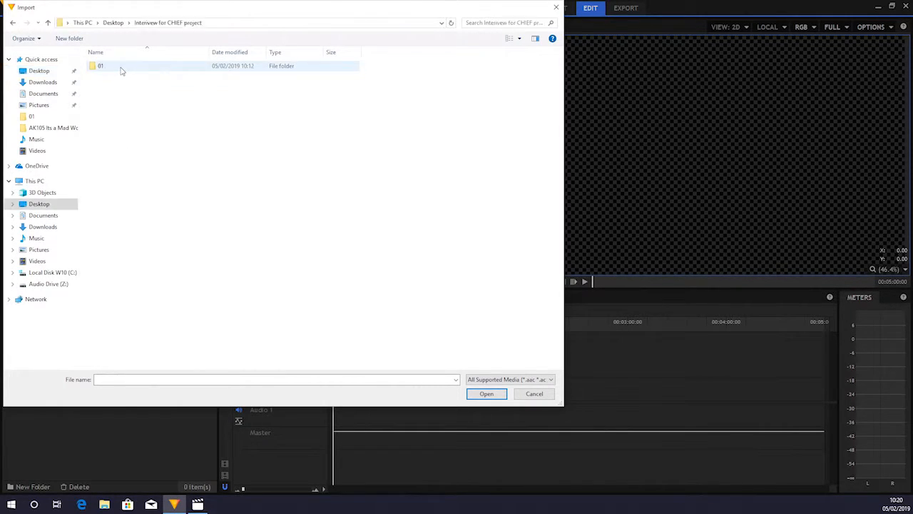
pyautogui.doubleClick(114, 69)
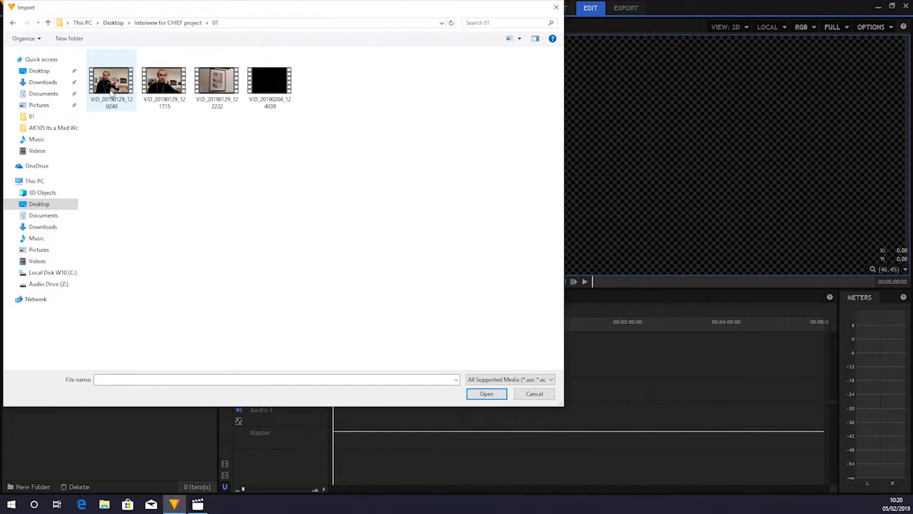
pyautogui.click(112, 95)
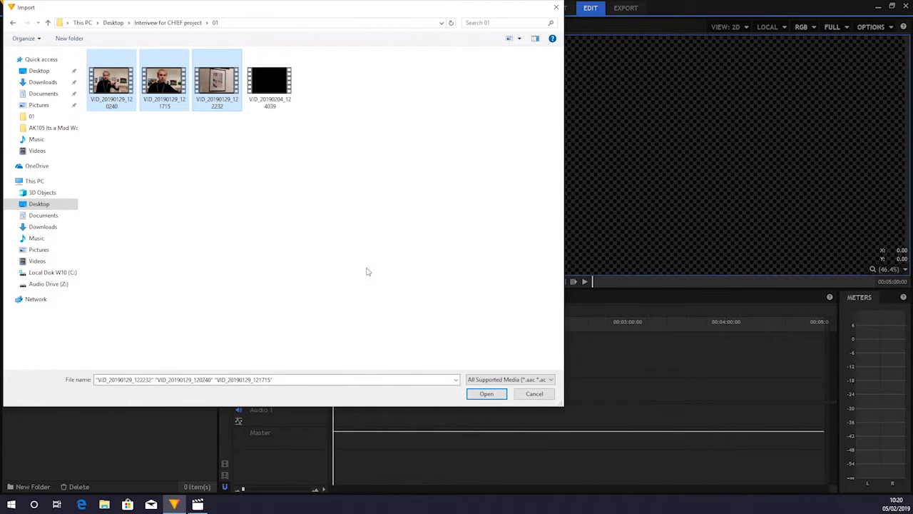
pyautogui.click(487, 394)
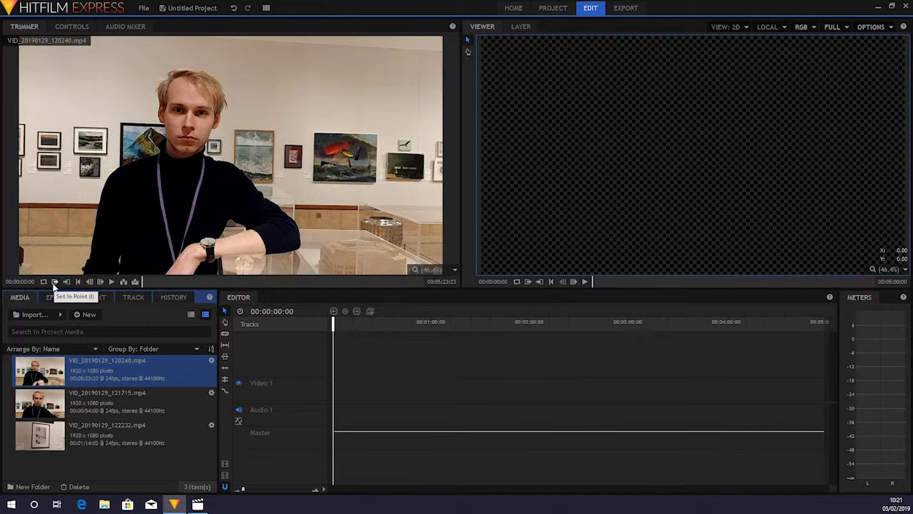
# Step: Mark an in point at 00:00:08:22 and an out point at 00:00:14:05 on VID_20190129_120240.mp4 in the trimmer
pyautogui.click(110, 282)
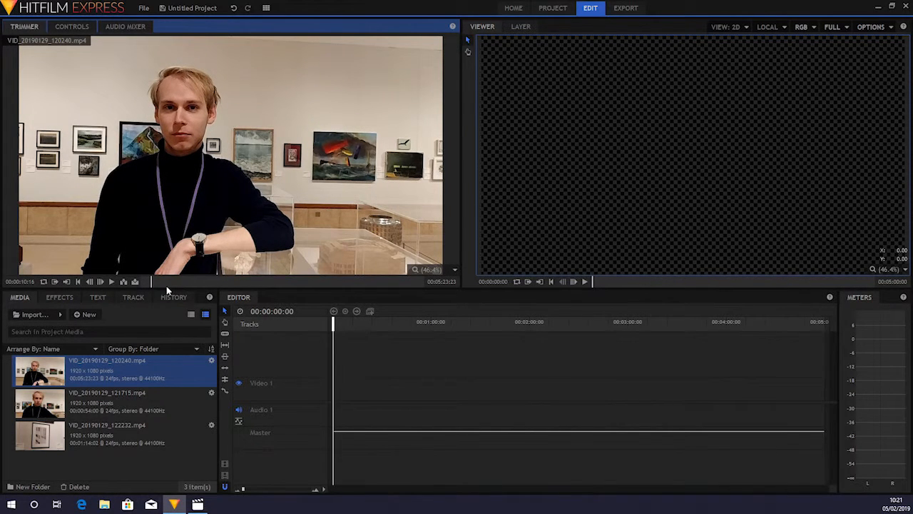
pyautogui.moveTo(151, 284); pyautogui.dragTo(147, 286)
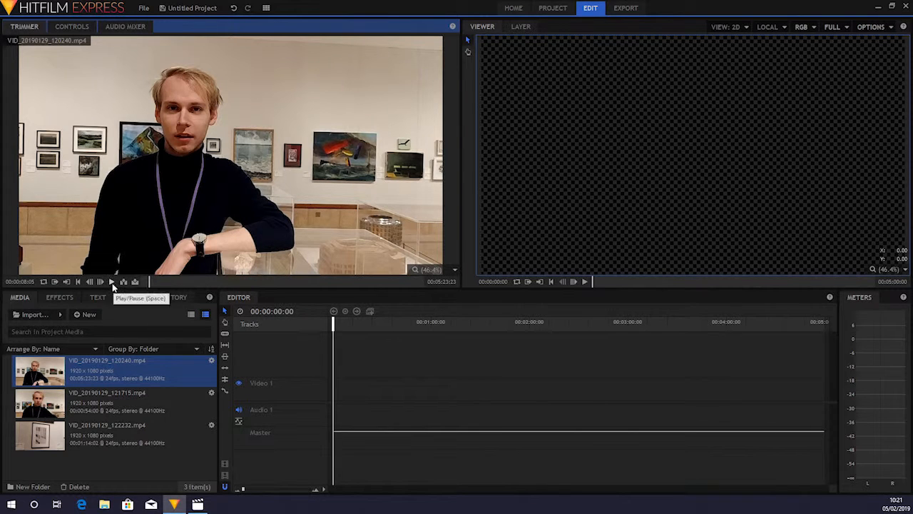
pyautogui.click(112, 282)
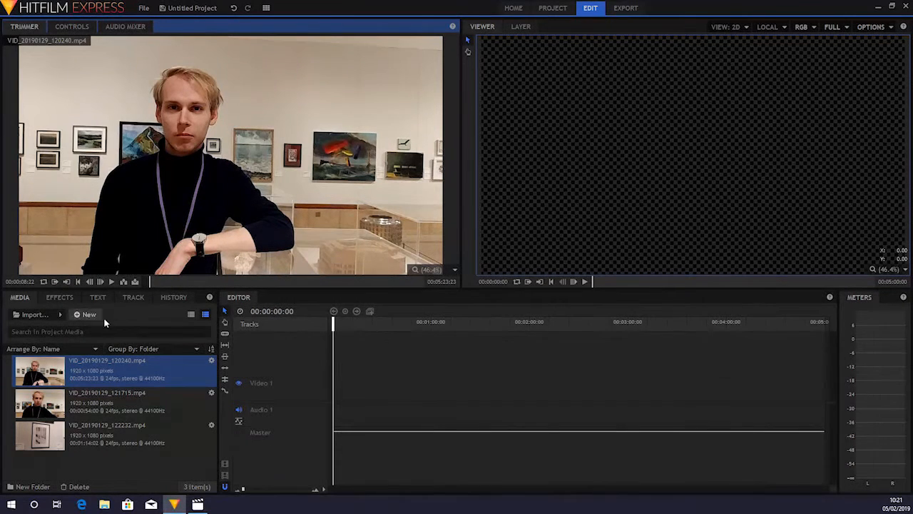
pyautogui.click(112, 282)
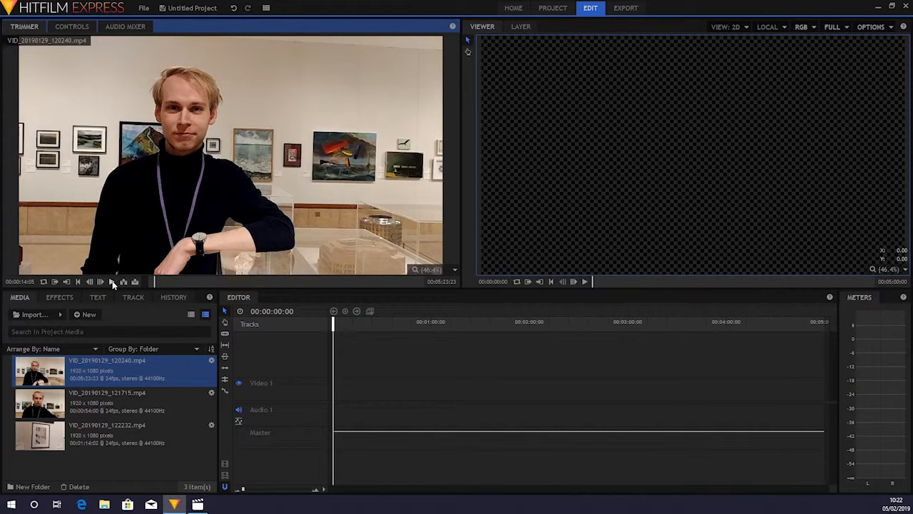
pyautogui.click(67, 282)
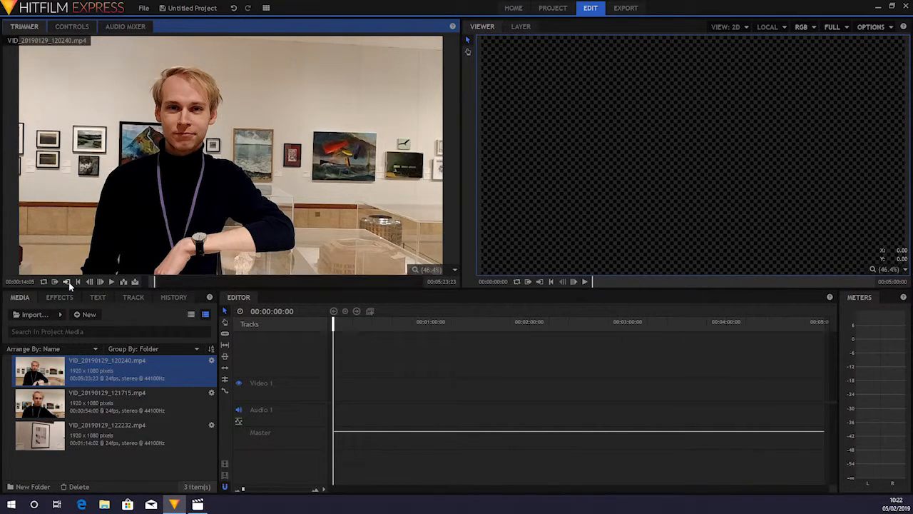
# Step: Place the trimmed section at the start of Video 1 with the sequence settings matched to the clip, and check the project settings
pyautogui.moveTo(179, 213); pyautogui.dragTo(335, 414)
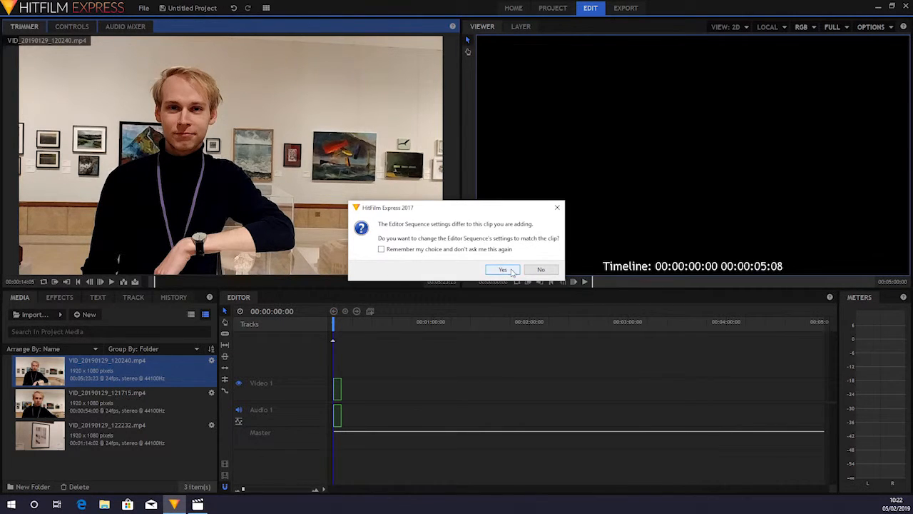
pyautogui.click(511, 270)
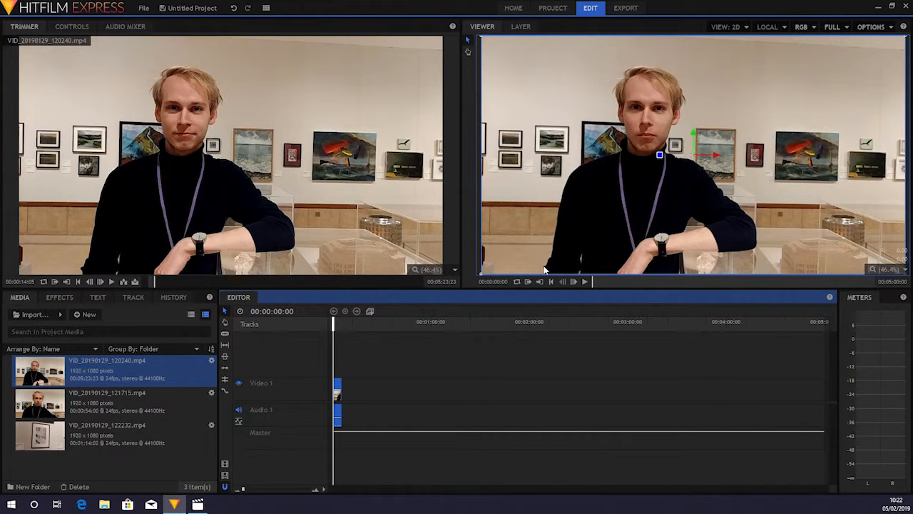
pyautogui.click(556, 10)
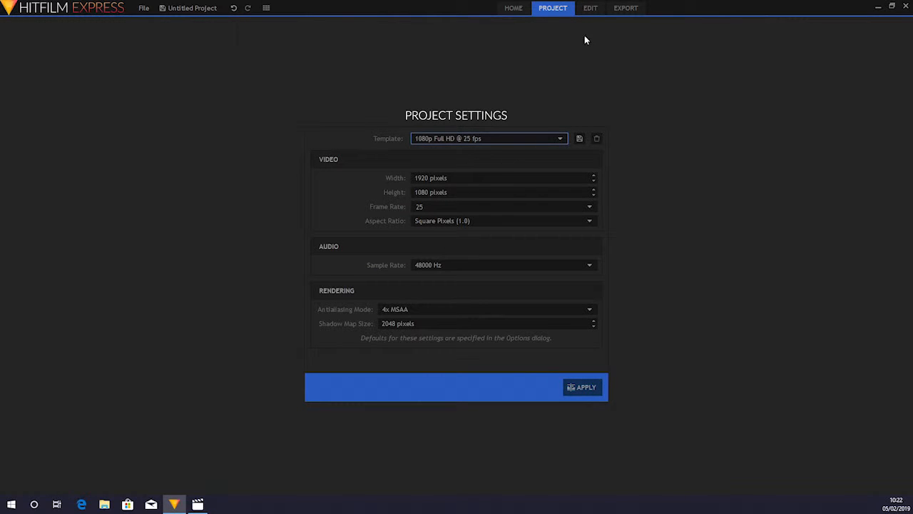
pyautogui.click(591, 10)
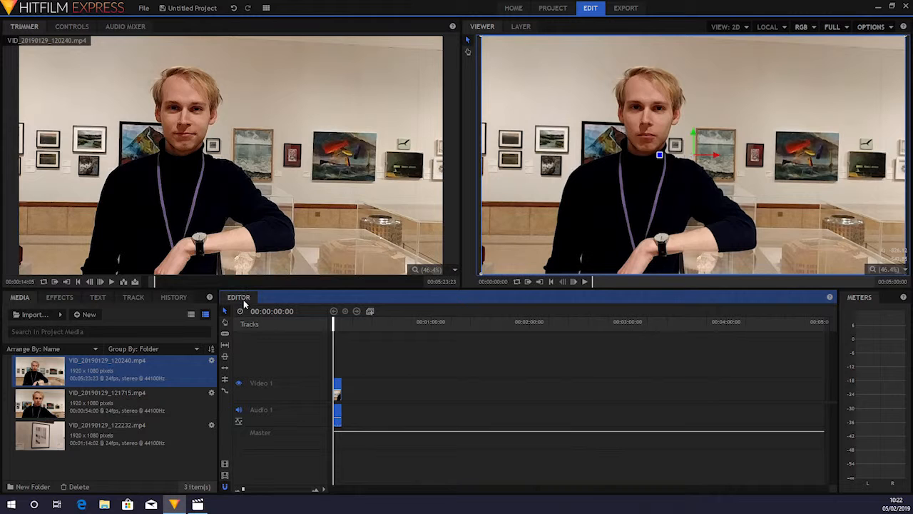
# Step: Preview the placed clip by scrubbing and playing it in the timeline
pyautogui.moveTo(334, 324); pyautogui.dragTo(343, 323)
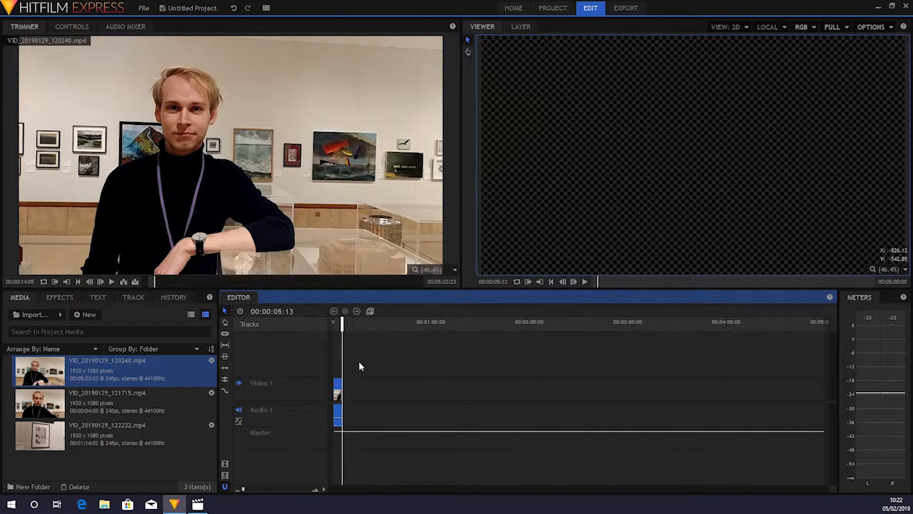
pyautogui.click(337, 323)
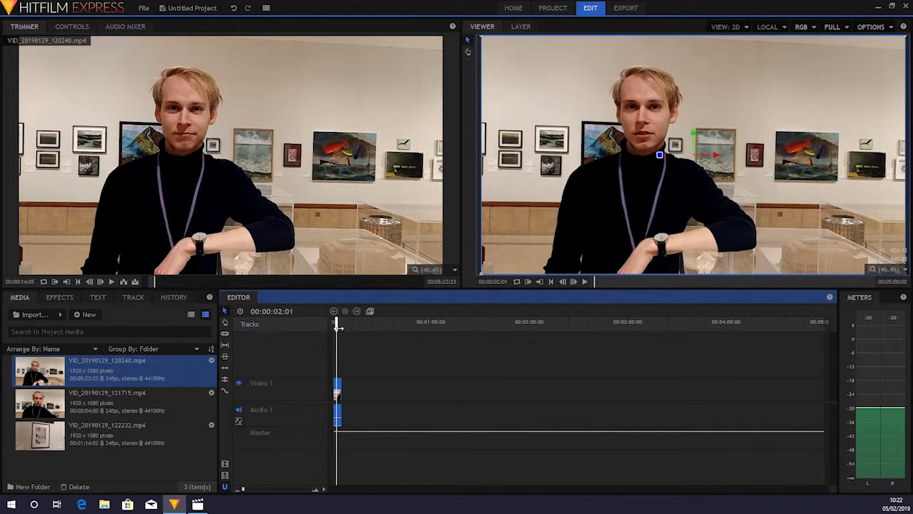
pyautogui.press('space')
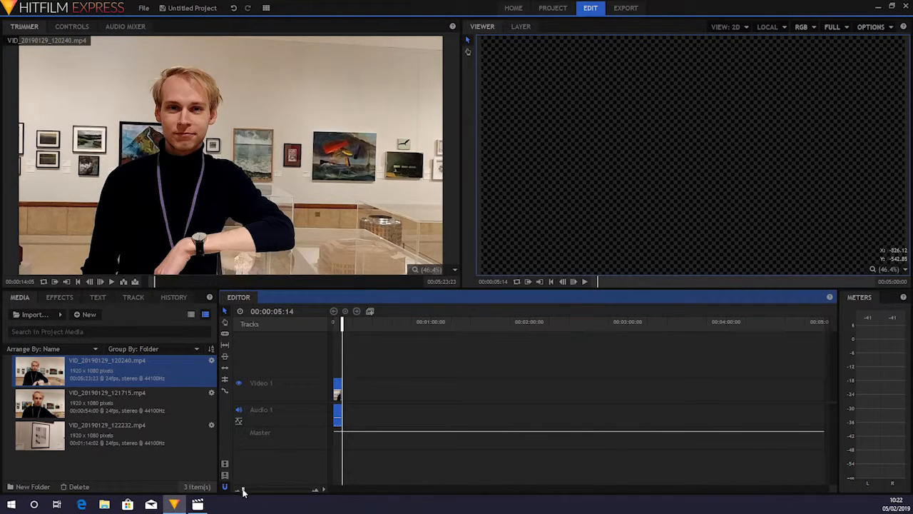
# Step: Scrub through the placed clip and put the timeline playhead at its end, 00:00:05:08
pyautogui.moveTo(243, 490); pyautogui.dragTo(256, 490)
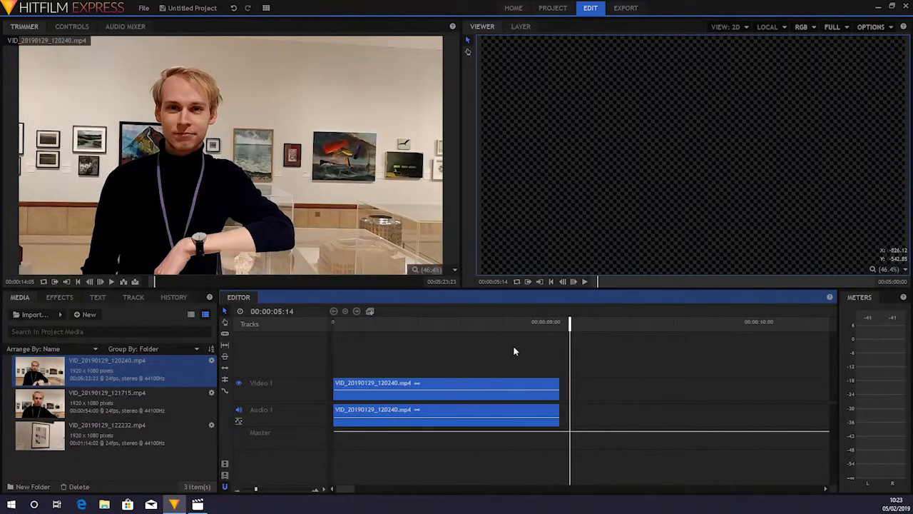
pyautogui.moveTo(570, 329); pyautogui.dragTo(387, 333)
pyautogui.click(432, 325)
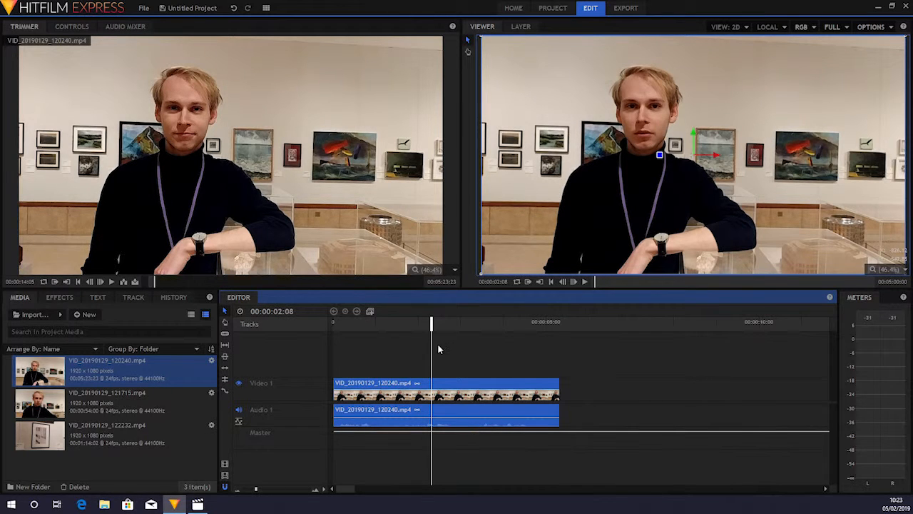
pyautogui.moveTo(430, 322); pyautogui.dragTo(468, 322)
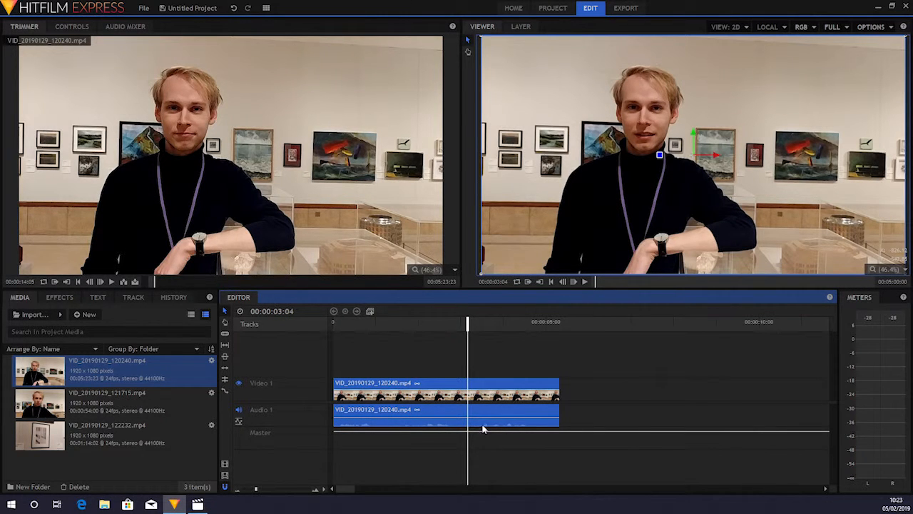
pyautogui.moveTo(468, 323); pyautogui.dragTo(559, 326)
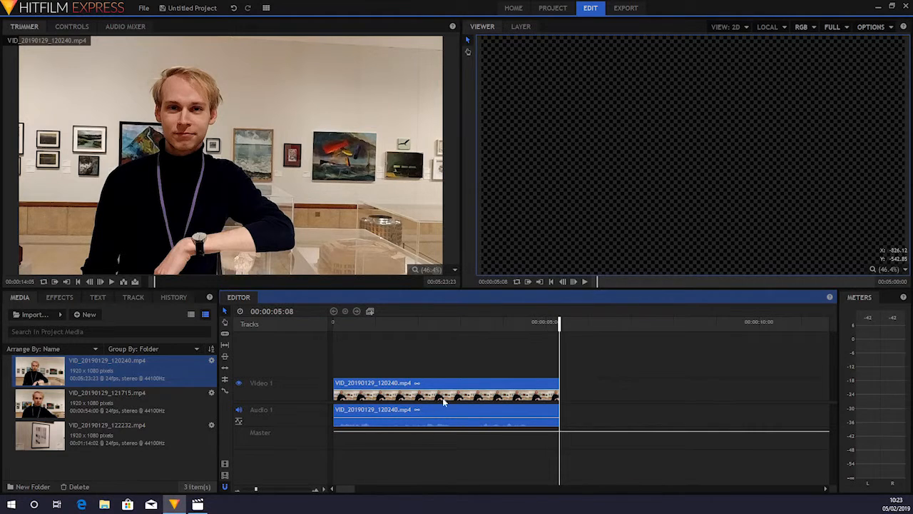
# Step: Find the start of the next section in the trimmer and mark a new in point at 00:00:17:09
pyautogui.click(112, 282)
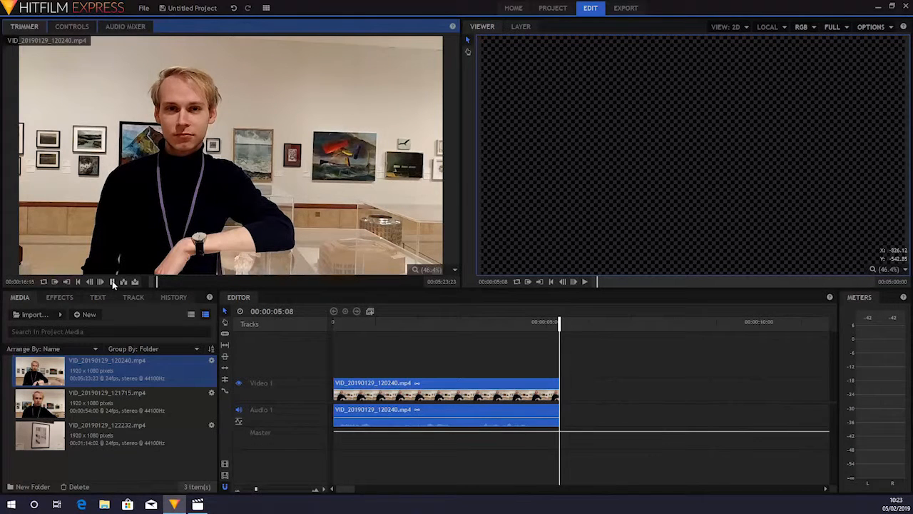
pyautogui.click(112, 282)
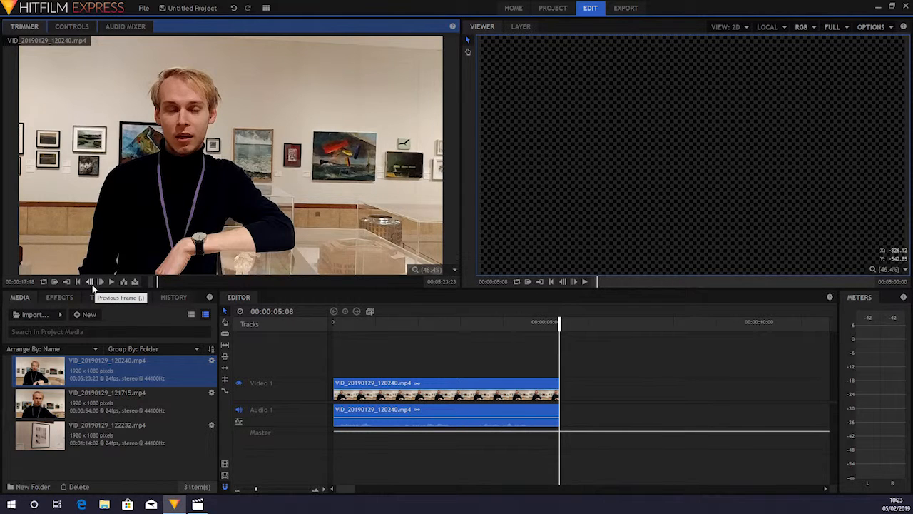
pyautogui.click(91, 281)
pyautogui.click(92, 281)
pyautogui.click(91, 281)
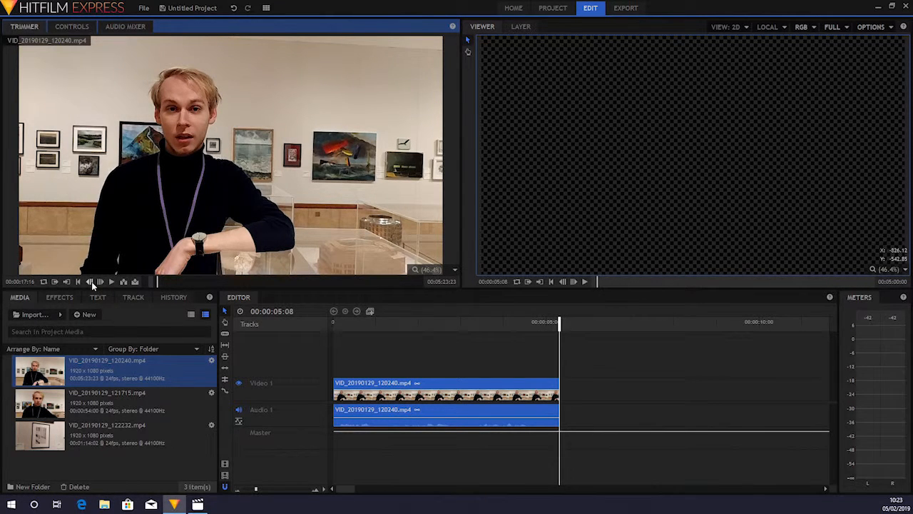
pyautogui.click(92, 281)
pyautogui.click(91, 281)
pyautogui.click(91, 281)
pyautogui.click(92, 281)
pyautogui.click(92, 281)
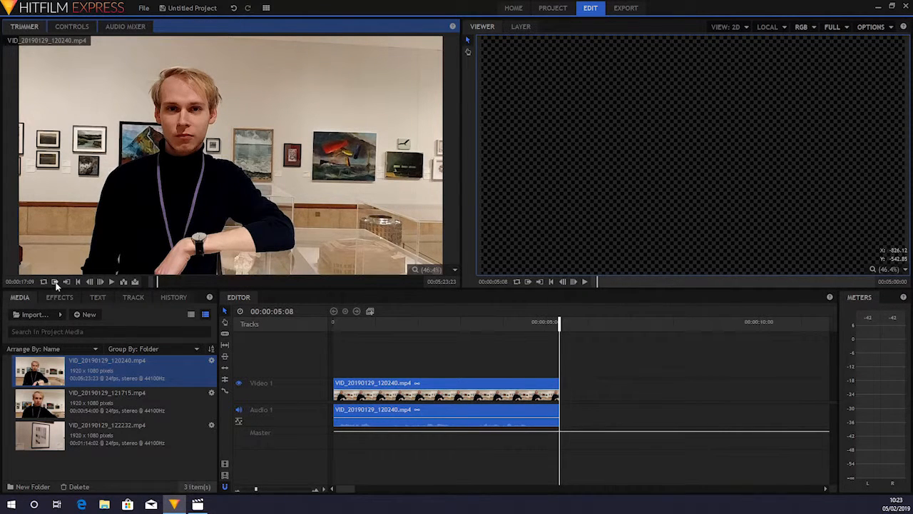
# Step: Play the clip in the trimmer to the end of the section and mark an out point at 00:00:31:04
pyautogui.click(112, 282)
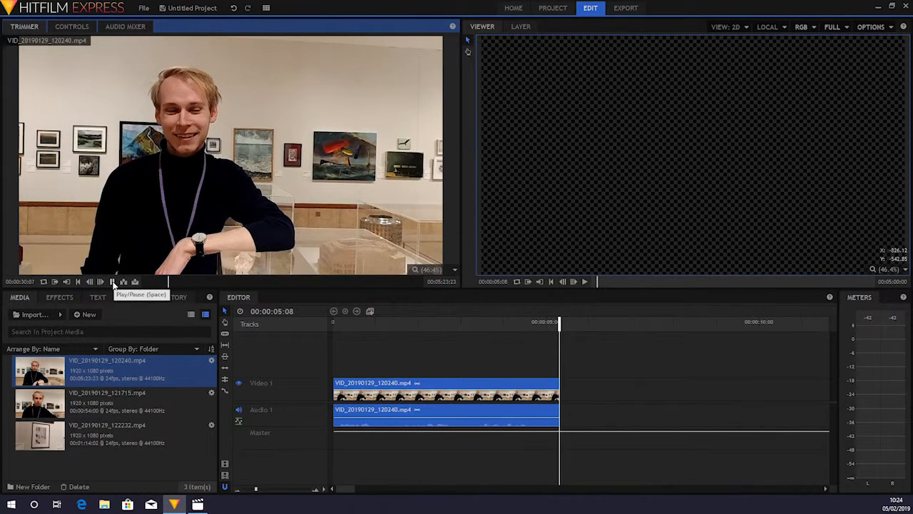
pyautogui.click(113, 282)
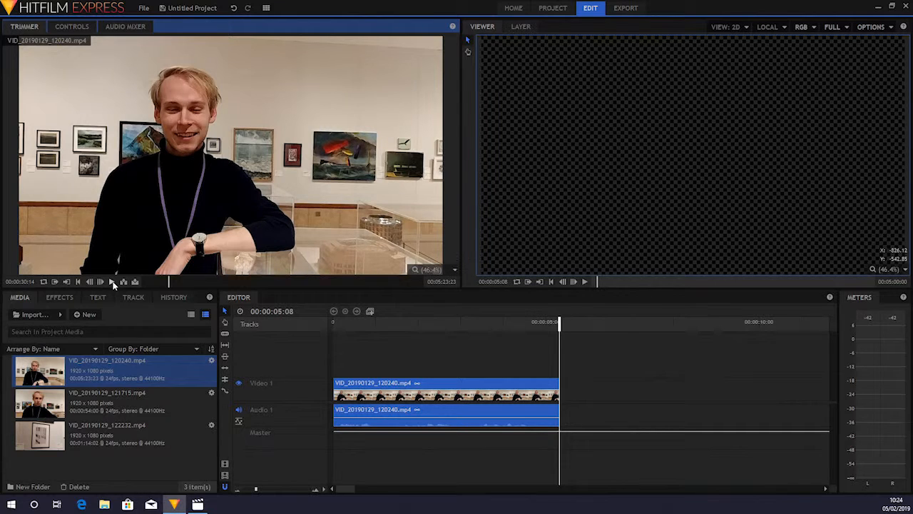
pyautogui.click(104, 283)
pyautogui.click(103, 283)
pyautogui.click(104, 282)
pyautogui.click(104, 282)
pyautogui.click(104, 282)
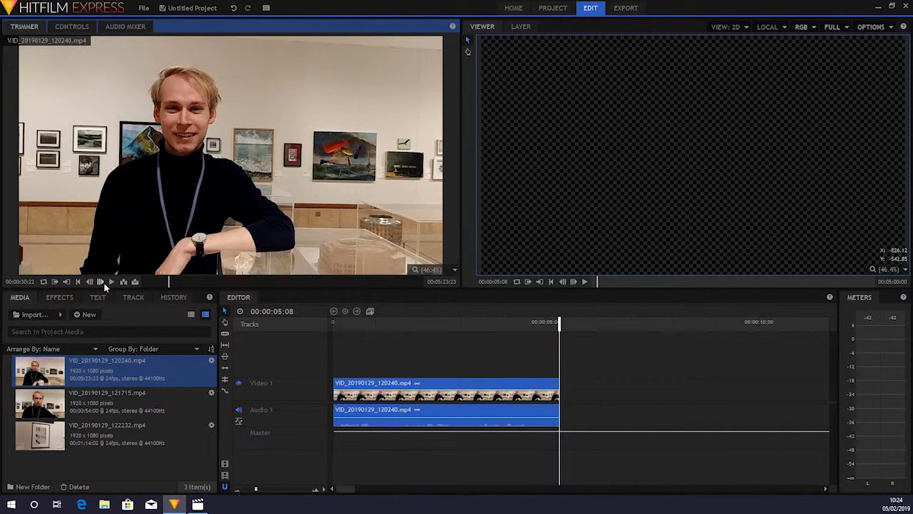
pyautogui.click(104, 281)
pyautogui.click(103, 282)
pyautogui.click(103, 282)
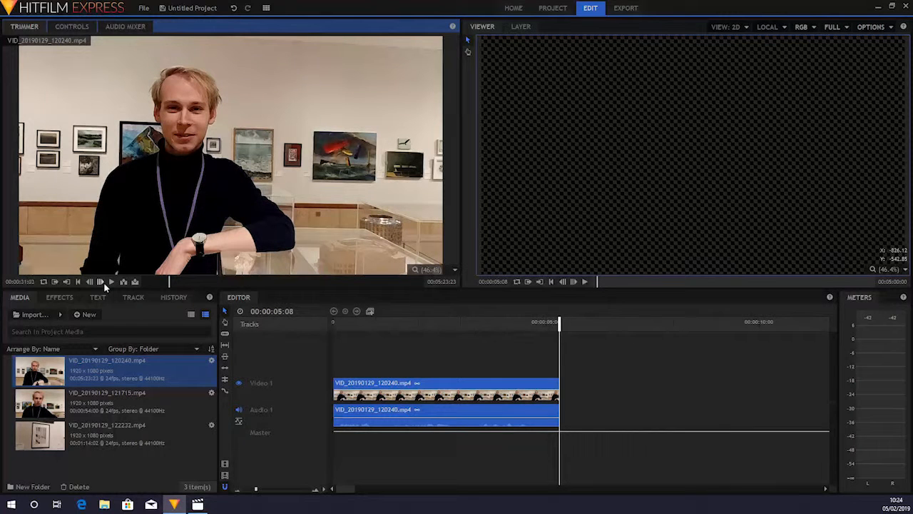
pyautogui.click(104, 282)
pyautogui.click(104, 282)
pyautogui.click(103, 281)
# Step: Place the trimmed section on Video 1 directly after the first clip, starting at 00:00:05:08
pyautogui.moveTo(185, 214); pyautogui.dragTo(561, 393)
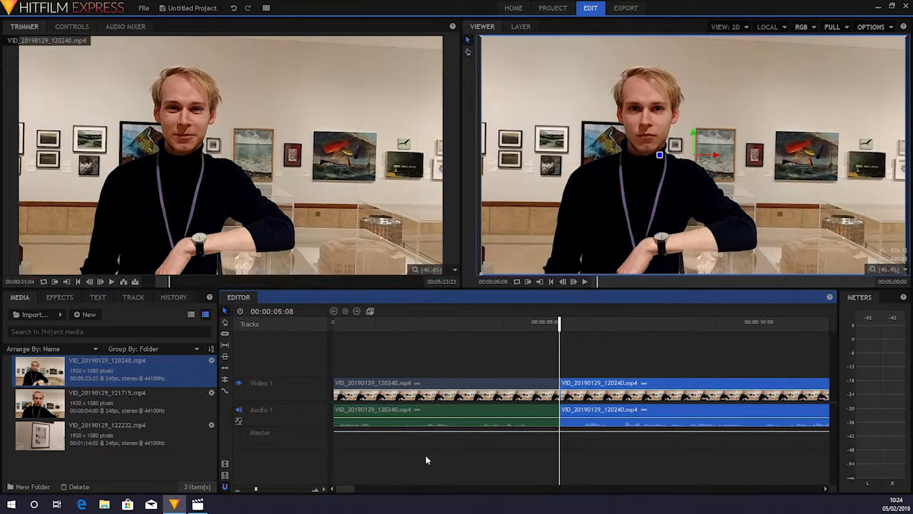
pyautogui.moveTo(258, 490); pyautogui.dragTo(251, 494)
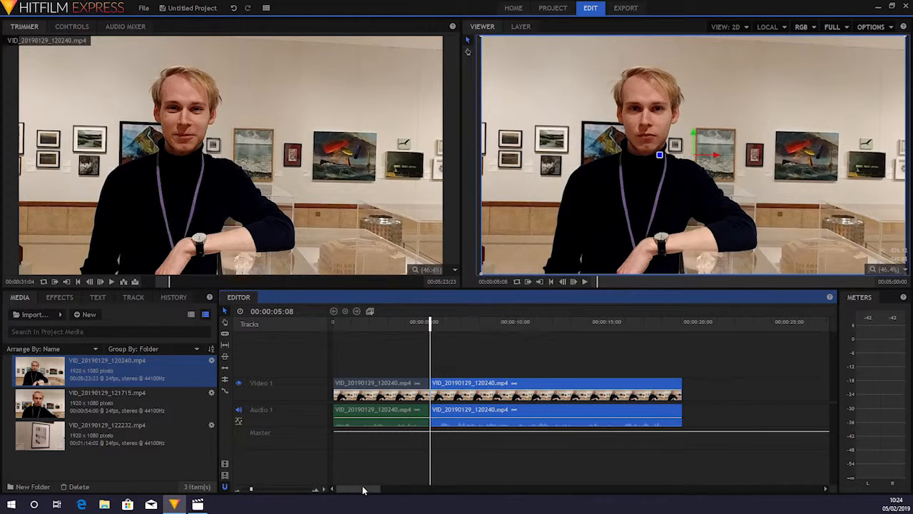
pyautogui.moveTo(251, 491); pyautogui.dragTo(257, 491)
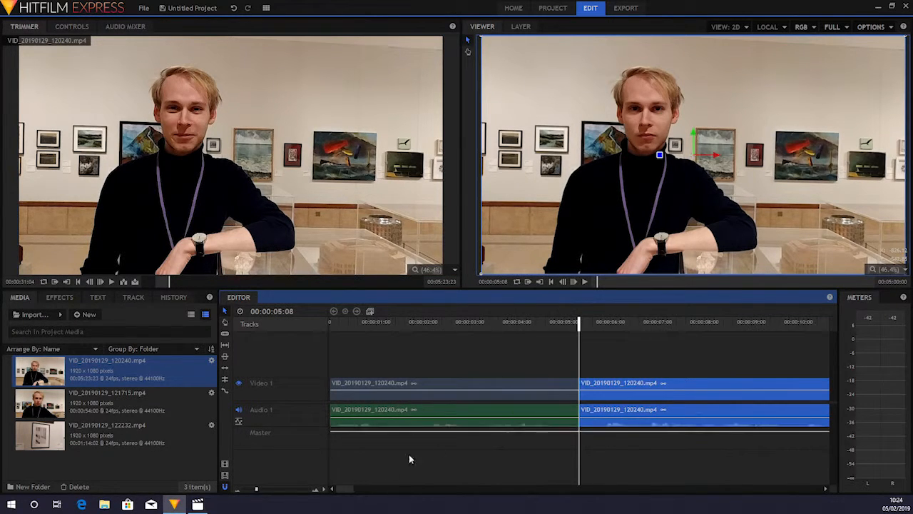
# Step: Play the closing seconds of the second clip from 00:00:15:11 and put the timeline playhead at its end, 00:00:19:03
pyautogui.moveTo(344, 493)
pyautogui.mouseDown()
pyautogui.moveTo(370, 494)
pyautogui.moveTo(355, 494)
pyautogui.mouseUp()
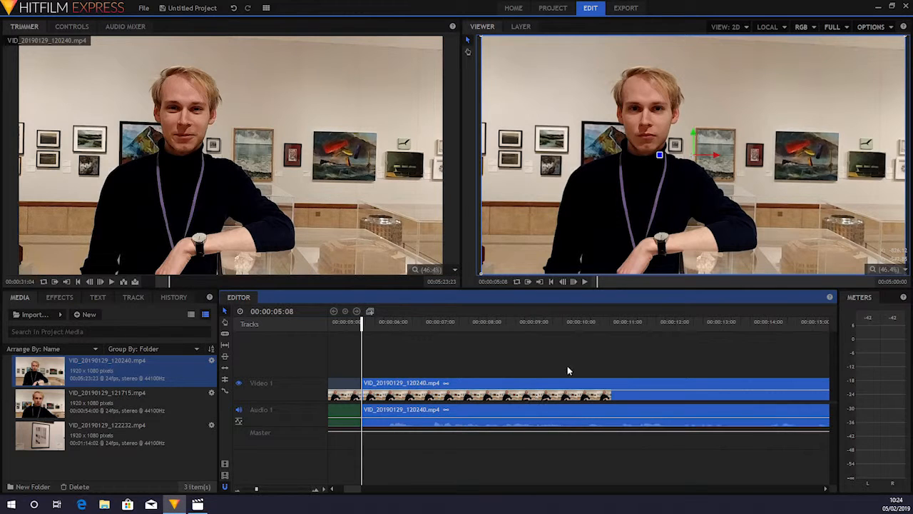
pyautogui.moveTo(355, 490); pyautogui.dragTo(376, 492)
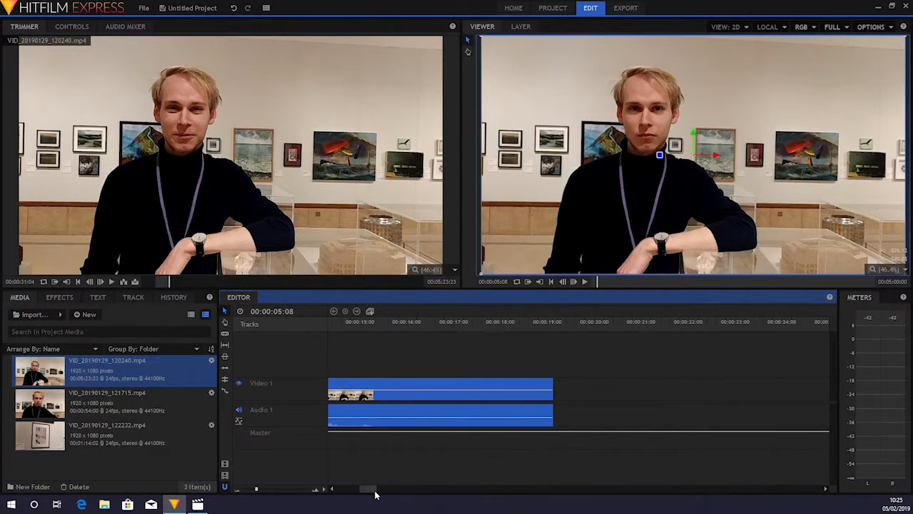
pyautogui.click(380, 323)
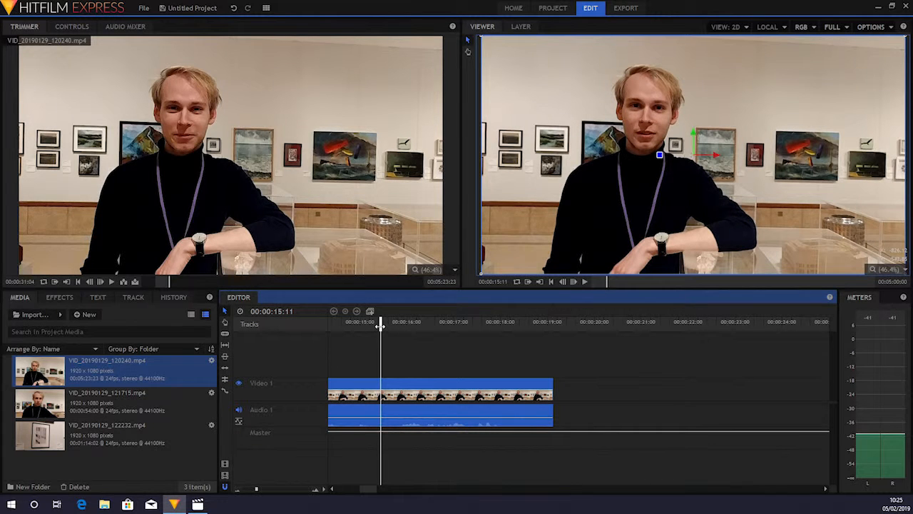
pyautogui.press('space')
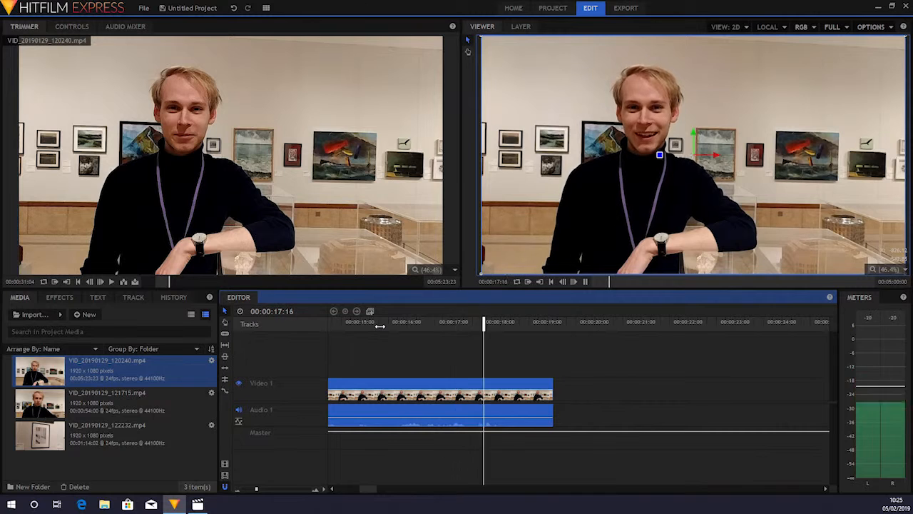
pyautogui.press('space')
pyautogui.press('space')
pyautogui.press('space')
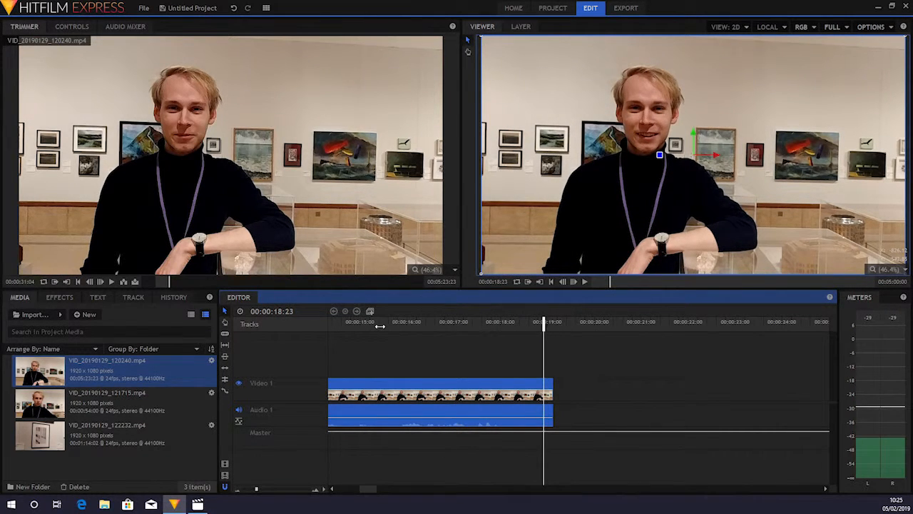
pyautogui.press('space')
pyautogui.press('space')
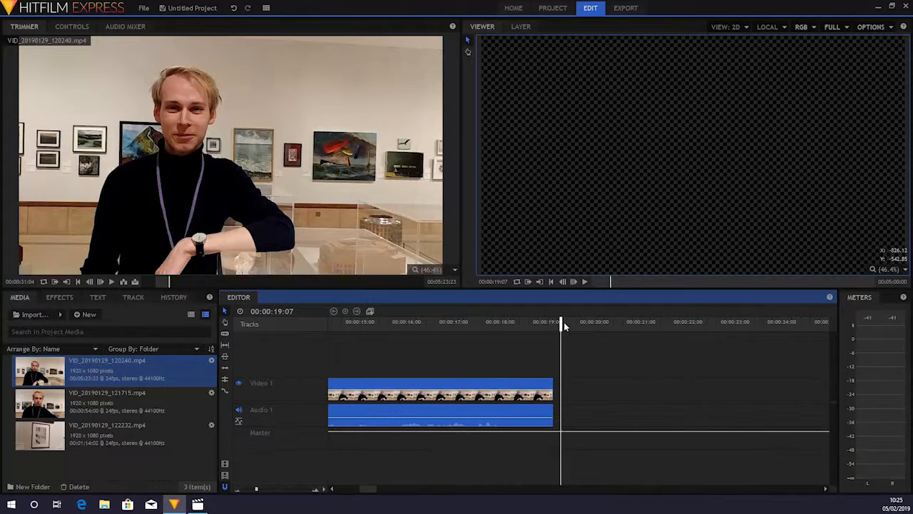
pyautogui.moveTo(559, 322); pyautogui.dragTo(549, 326)
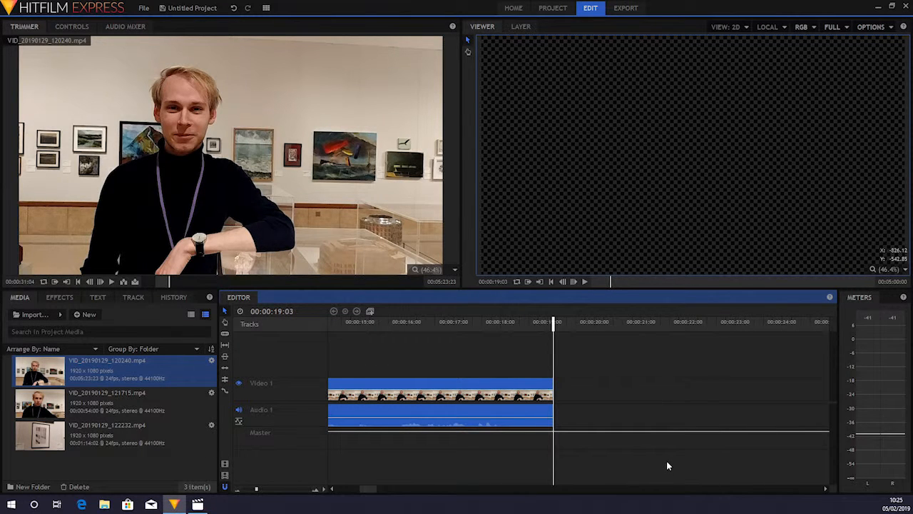